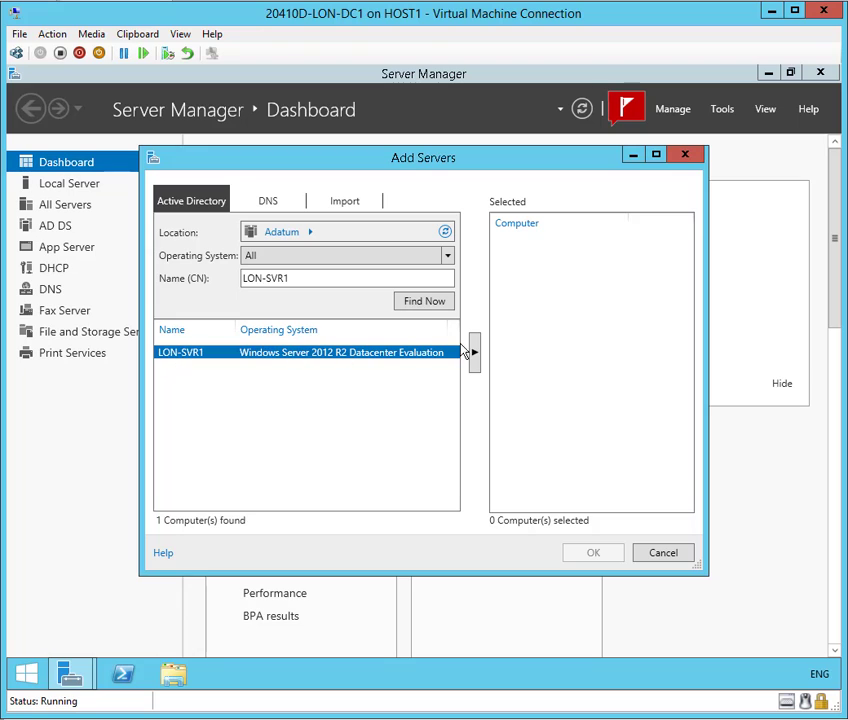
- Move LON-SVR1 into the selected computers list and confirm adding it to managed servers
{"action": "left_click", "coordinate": [475, 356]}
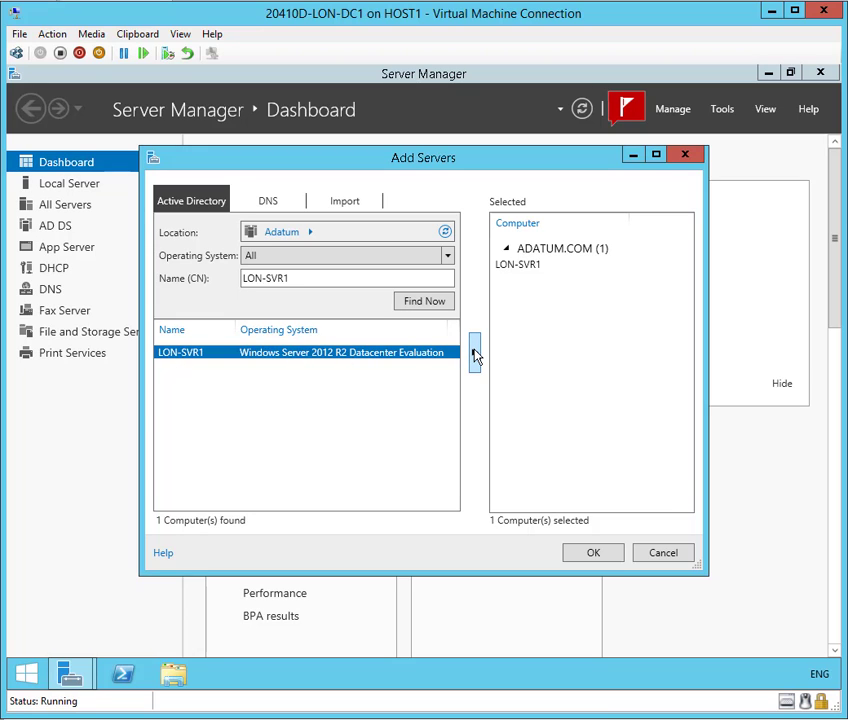
{"action": "left_click", "coordinate": [593, 553]}
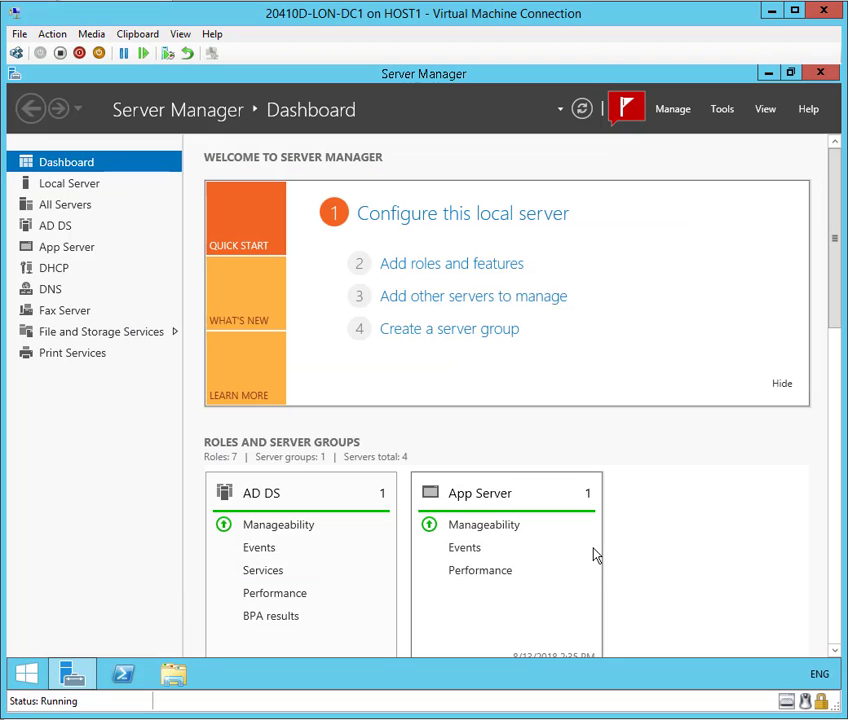
- Start Add Roles and Features as a role-based installation targeting LON-SVR1.Adatum.com
{"action": "left_click", "coordinate": [688, 115]}
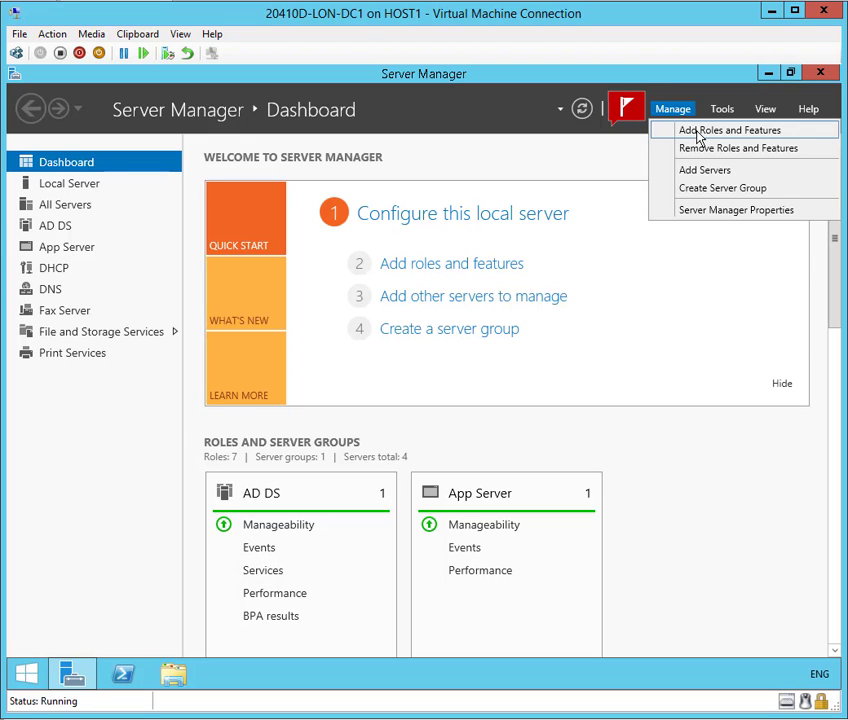
{"action": "left_click", "coordinate": [698, 134]}
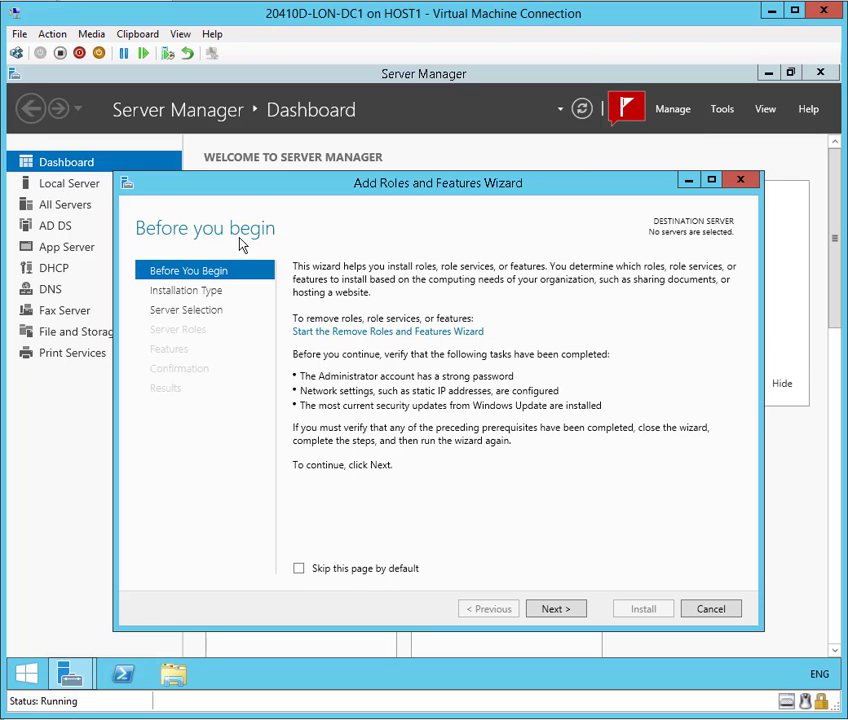
{"action": "left_click", "coordinate": [556, 611]}
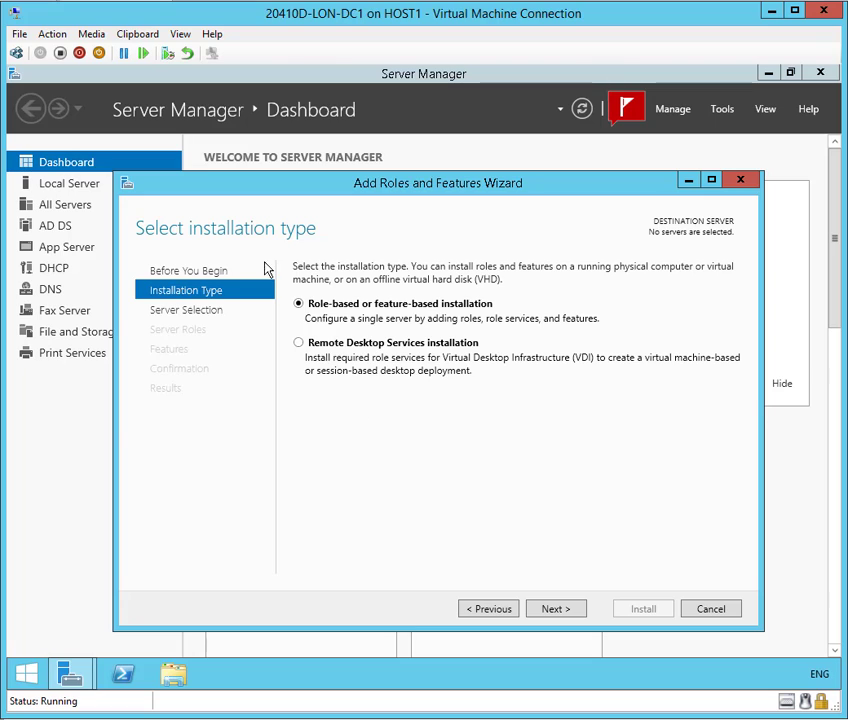
{"action": "left_click", "coordinate": [556, 611]}
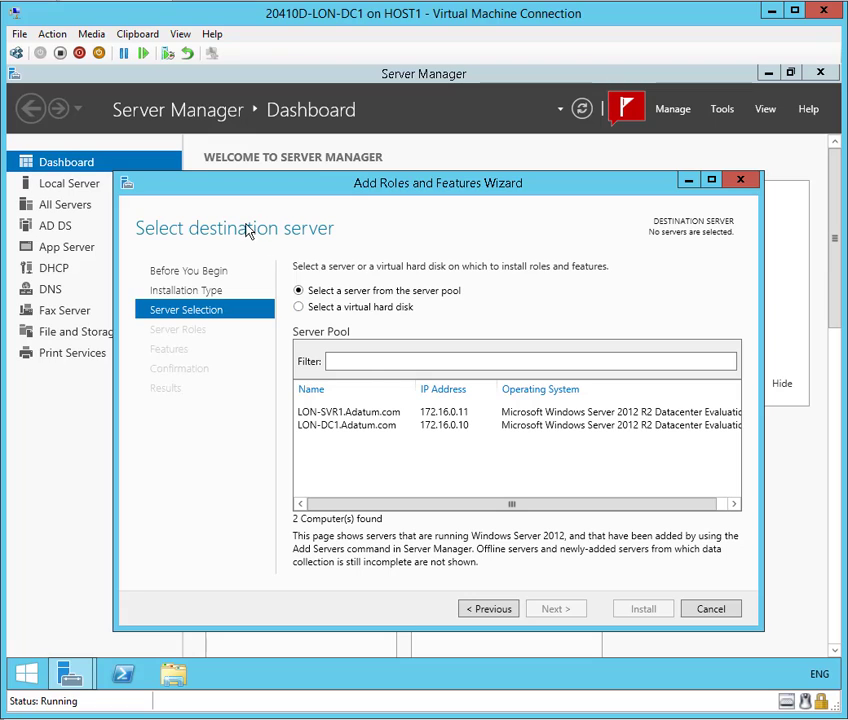
{"action": "left_click", "coordinate": [336, 416]}
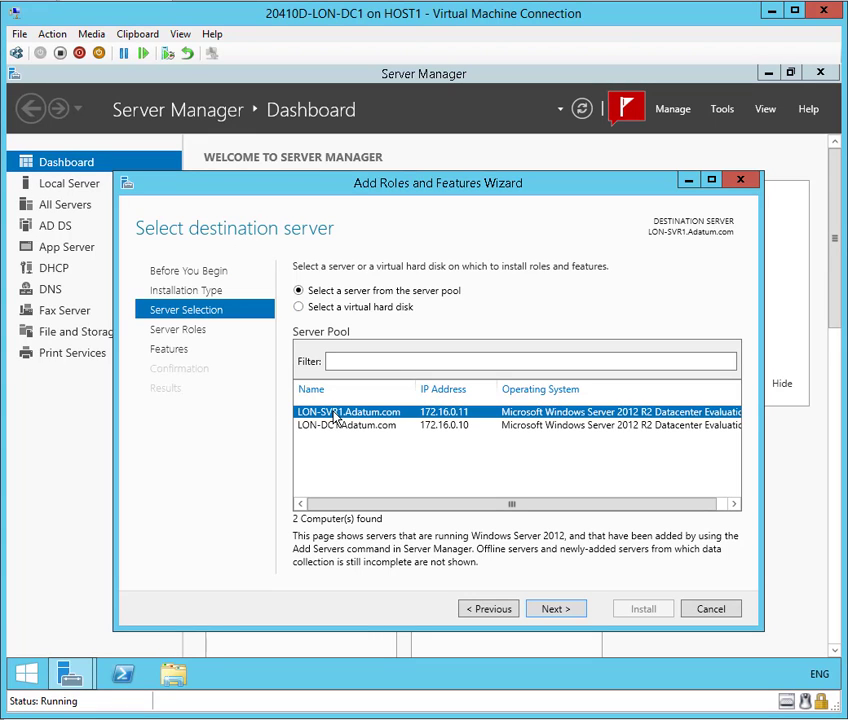
{"action": "left_click", "coordinate": [556, 609]}
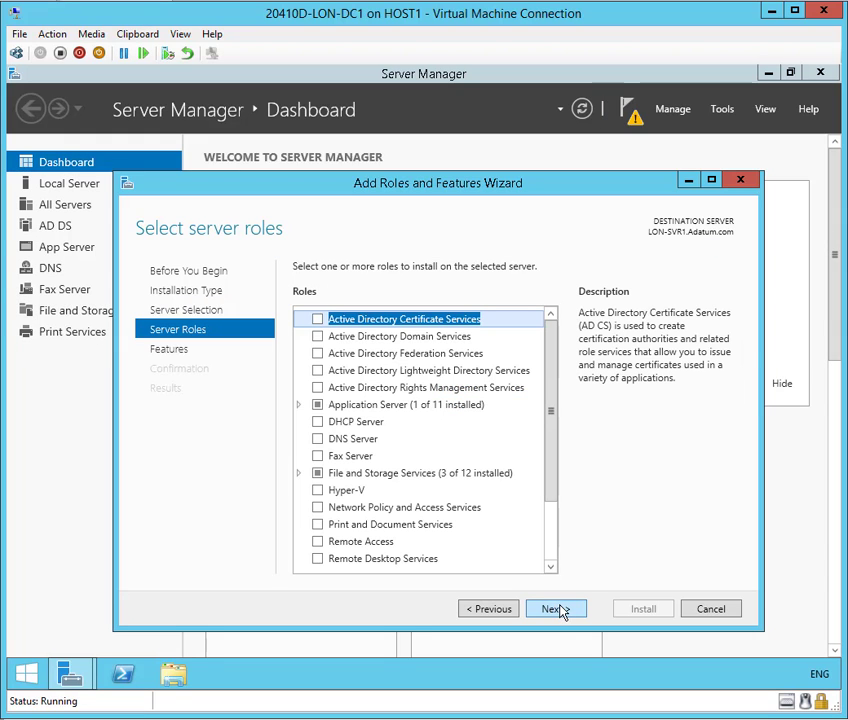
- Select the DNS Server role with its DNS Server Tools, add no extra features, and install
{"action": "left_click", "coordinate": [318, 440]}
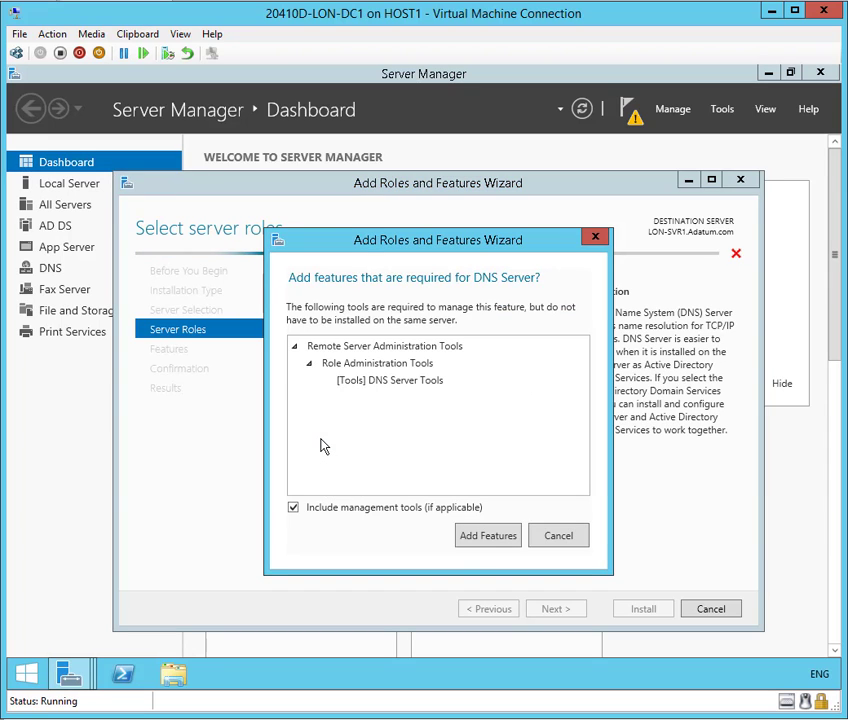
{"action": "left_click", "coordinate": [488, 536]}
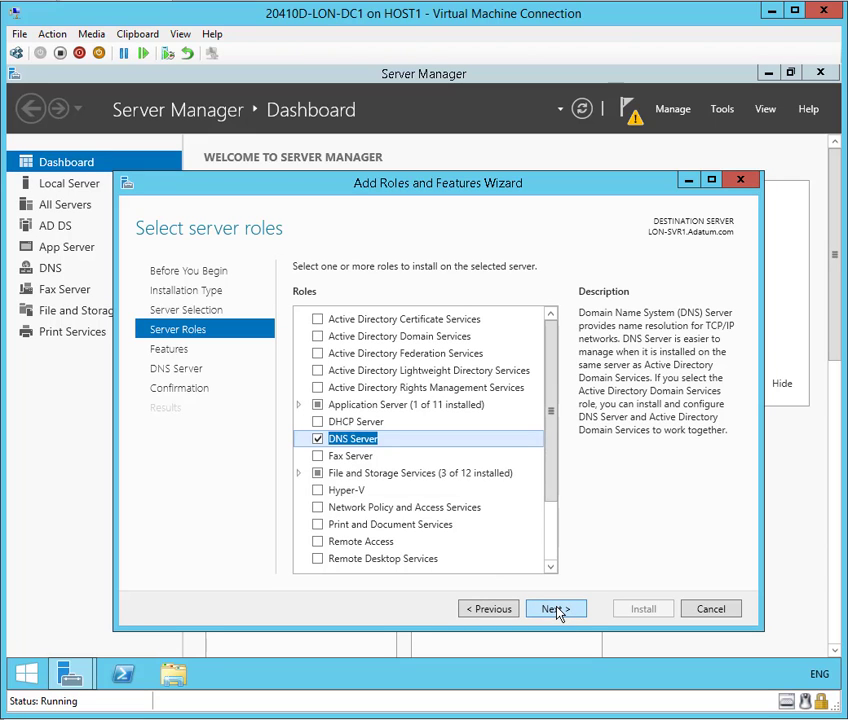
{"action": "left_click", "coordinate": [555, 609]}
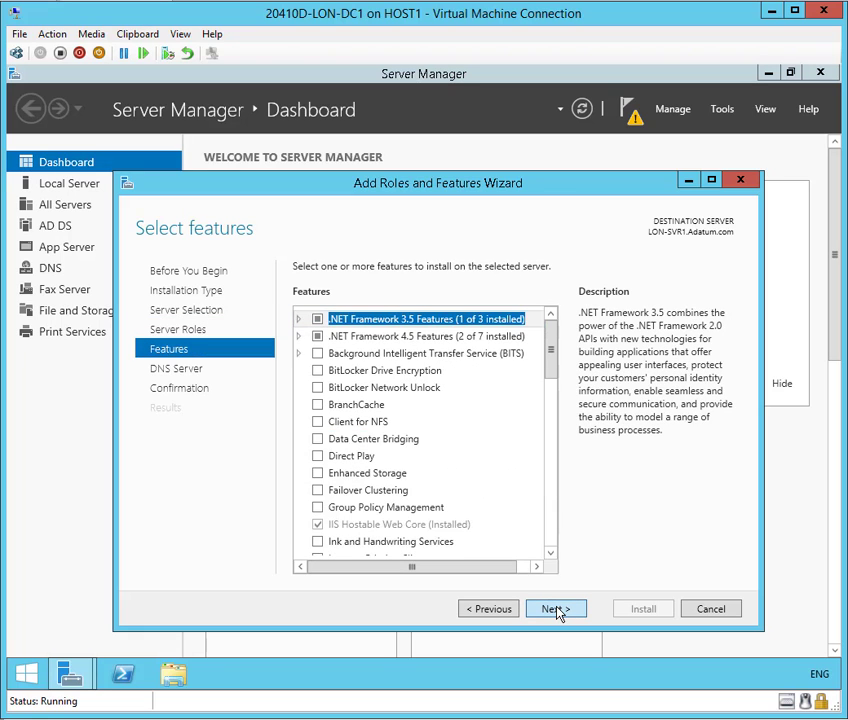
{"action": "left_click", "coordinate": [557, 610]}
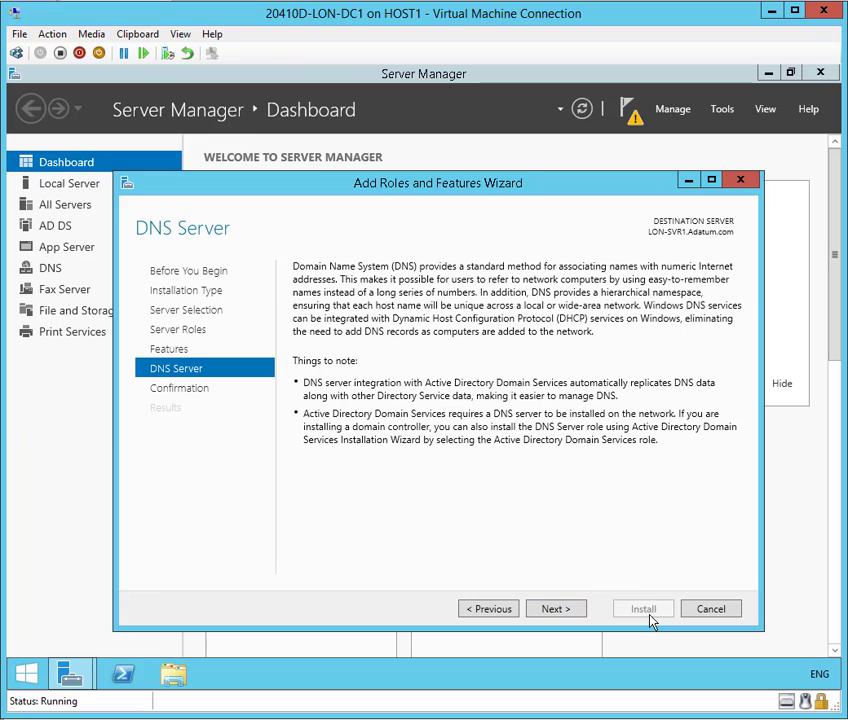
{"action": "left_click", "coordinate": [557, 610]}
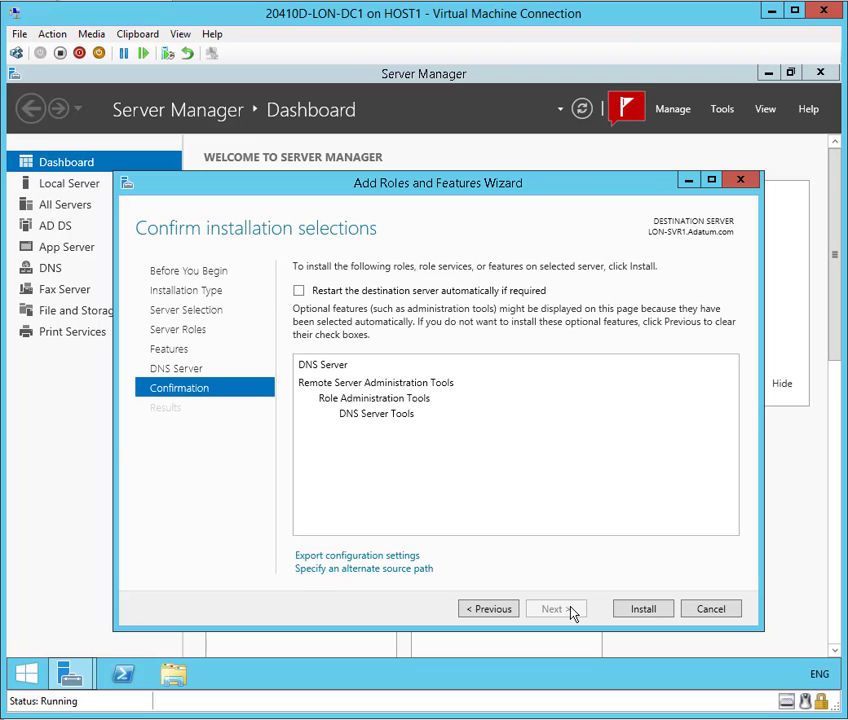
{"action": "left_click", "coordinate": [644, 610]}
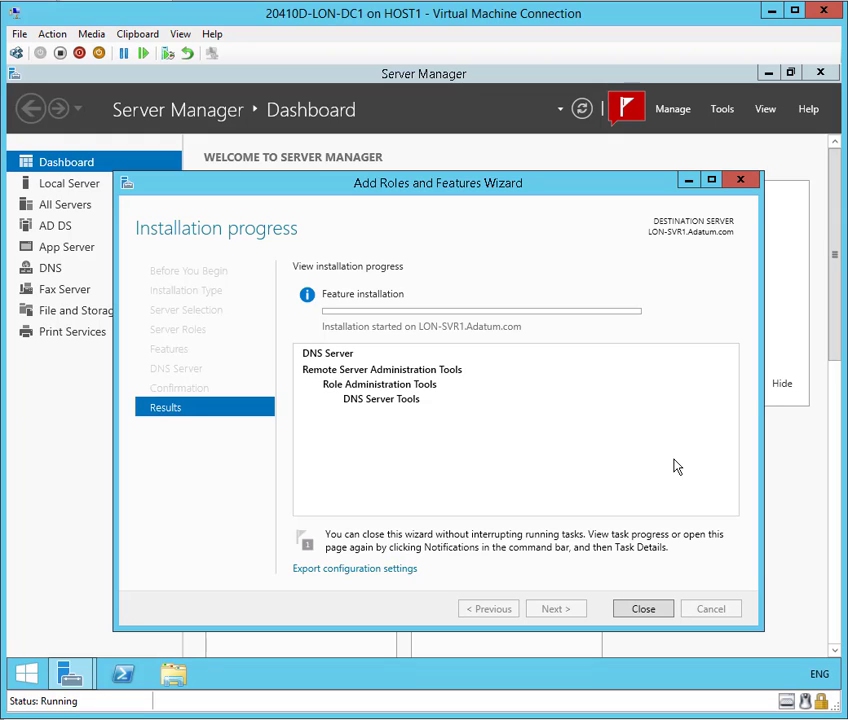
- Close the wizard while the DNS Server installation continues
{"action": "left_click", "coordinate": [646, 611]}
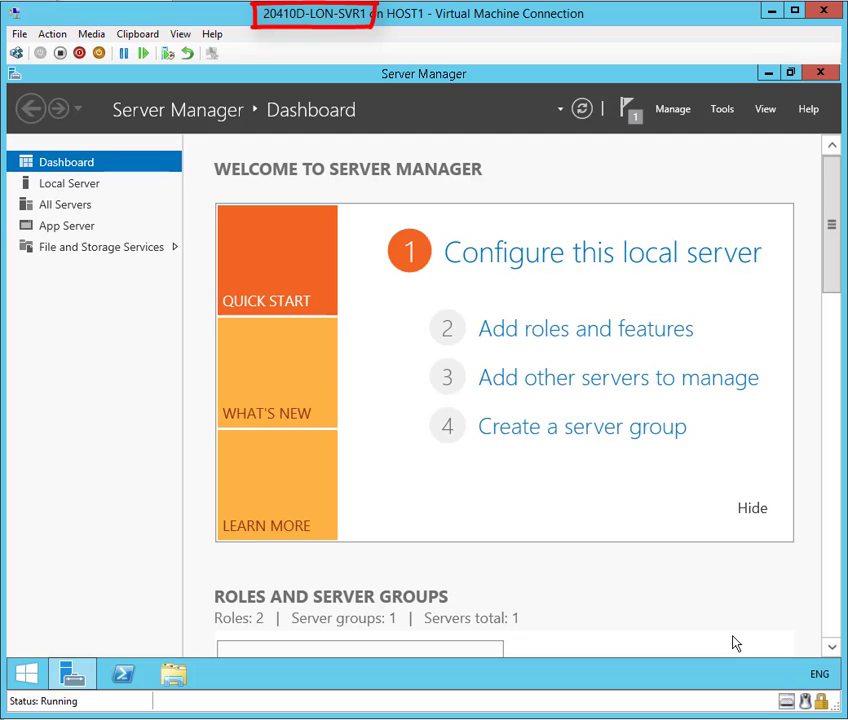
- Allow remote connections to LON-SVR1 in System Properties, accept the firewall notice, and apply
{"action": "left_click", "coordinate": [76, 192]}
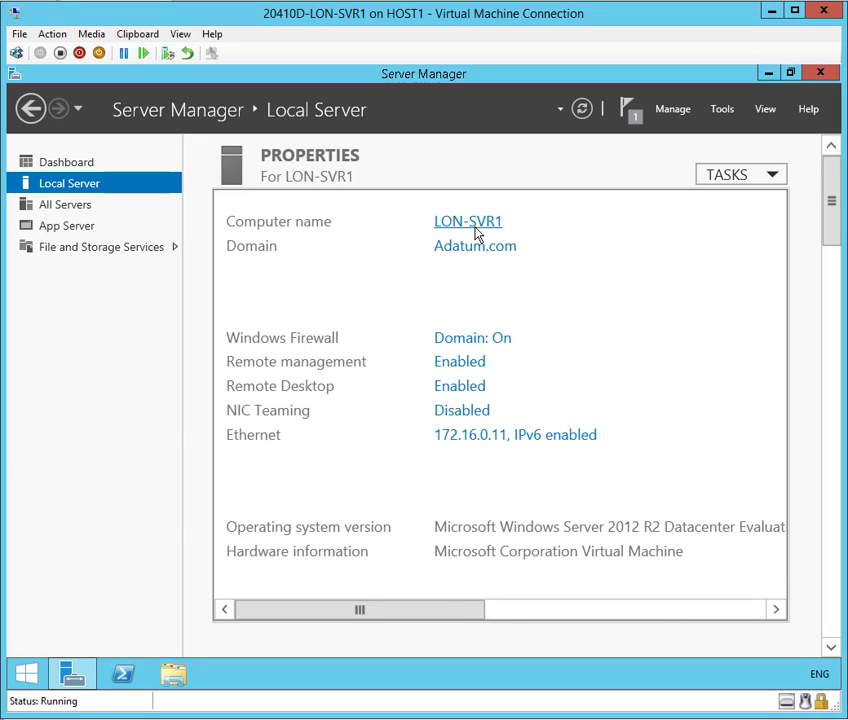
{"action": "left_click", "coordinate": [465, 394]}
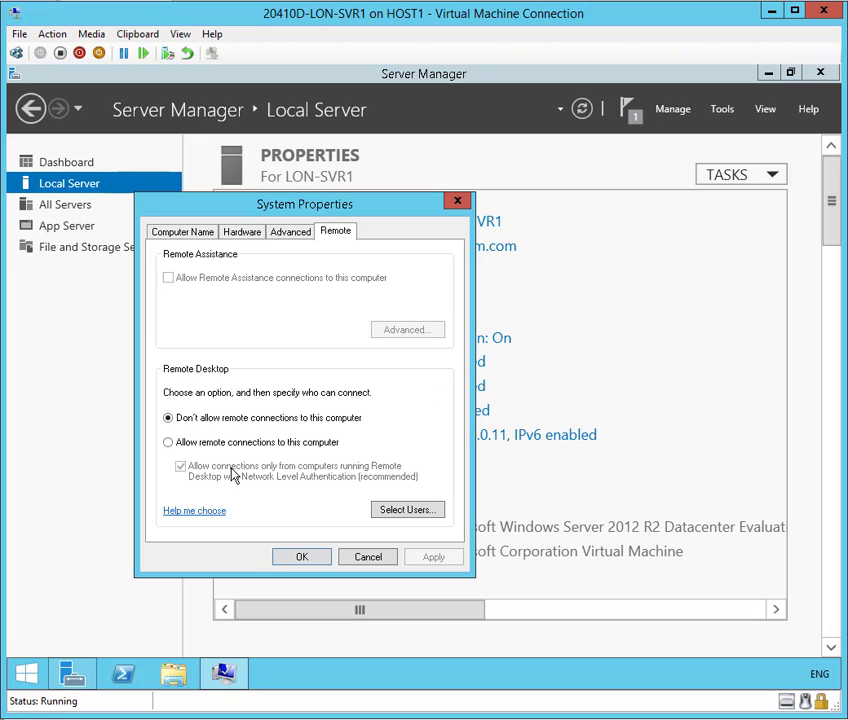
{"action": "left_click", "coordinate": [167, 443]}
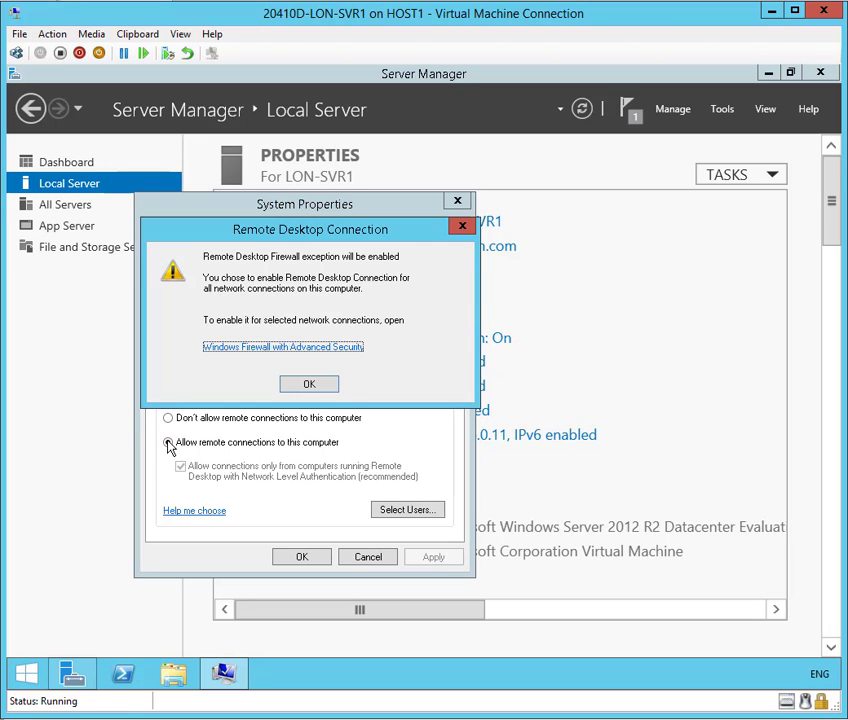
{"action": "left_click", "coordinate": [311, 387]}
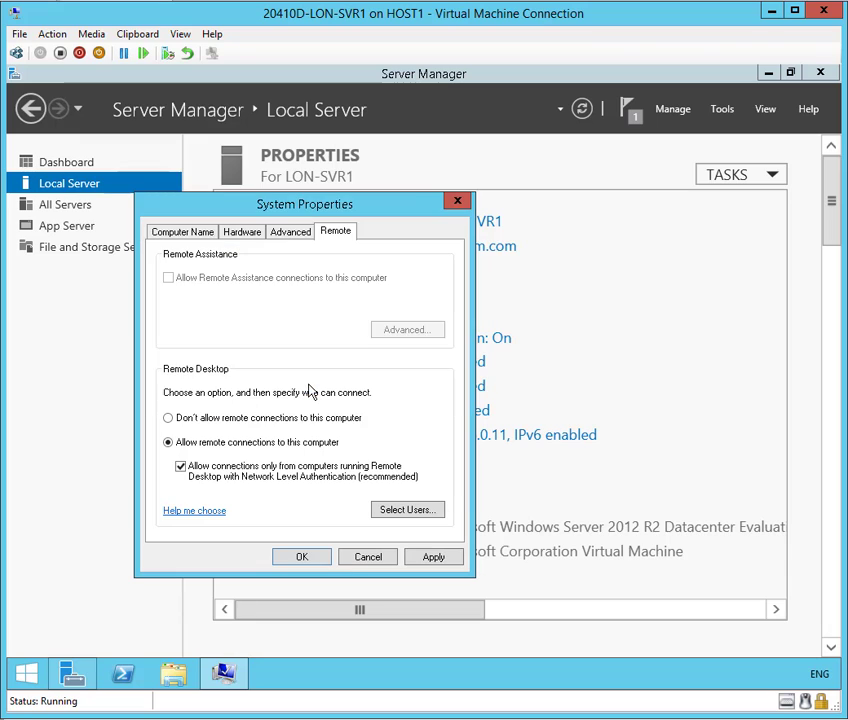
{"action": "left_click", "coordinate": [438, 560]}
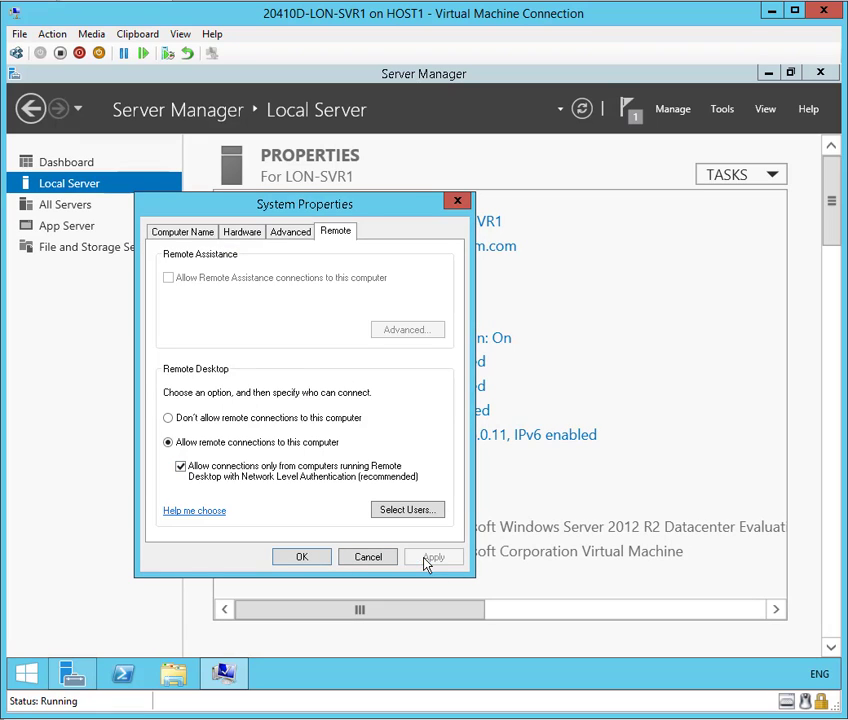
{"action": "left_click", "coordinate": [313, 558]}
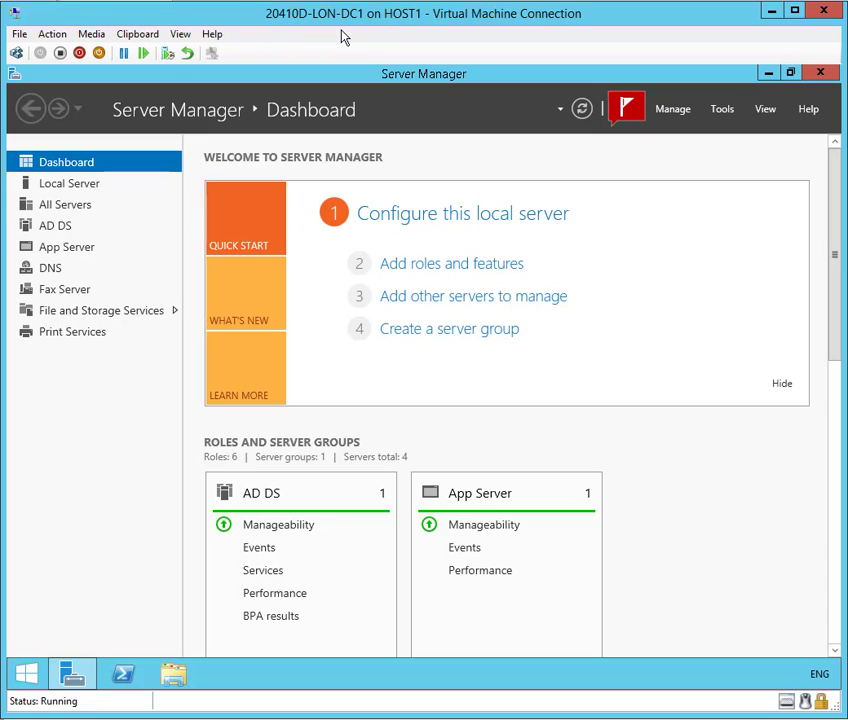
- Launch Remote Desktop Connection from a 'remote' Start search and enter LON-SVR1 as the computer
{"action": "left_click", "coordinate": [28, 677]}
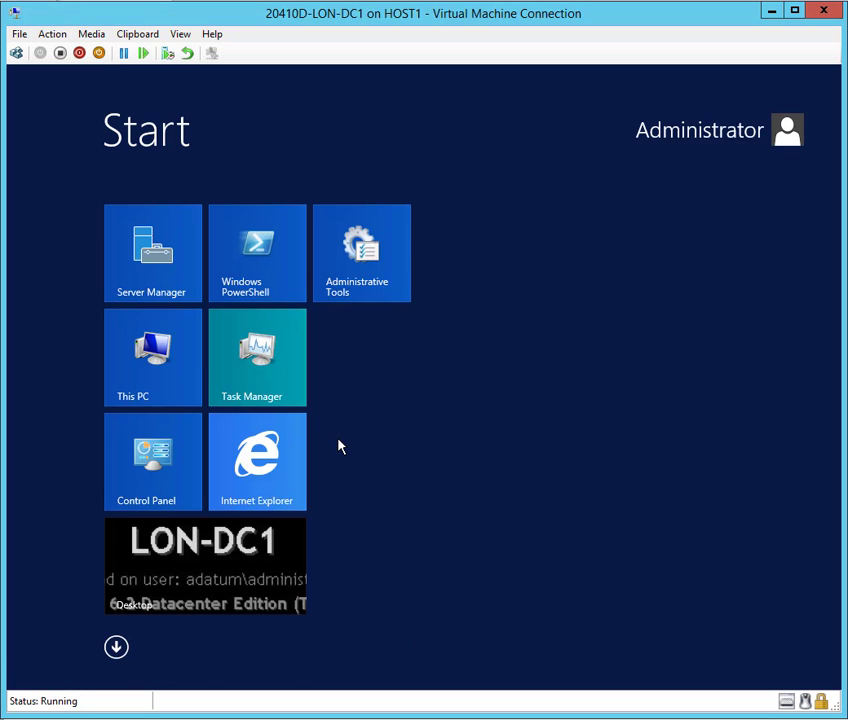
{"action": "type", "text": "remote Desktop Connection"}
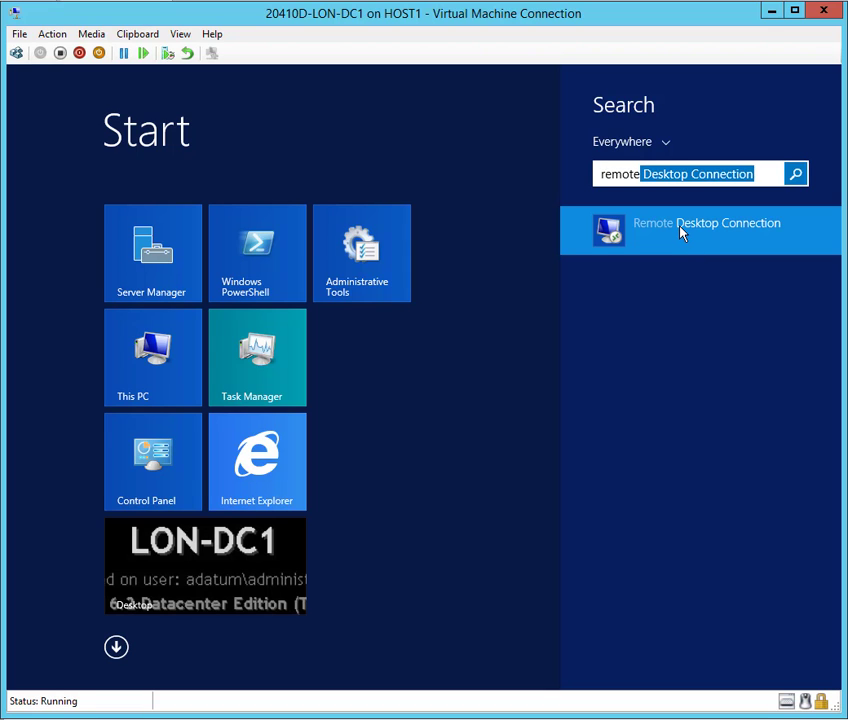
{"action": "left_click", "coordinate": [682, 232]}
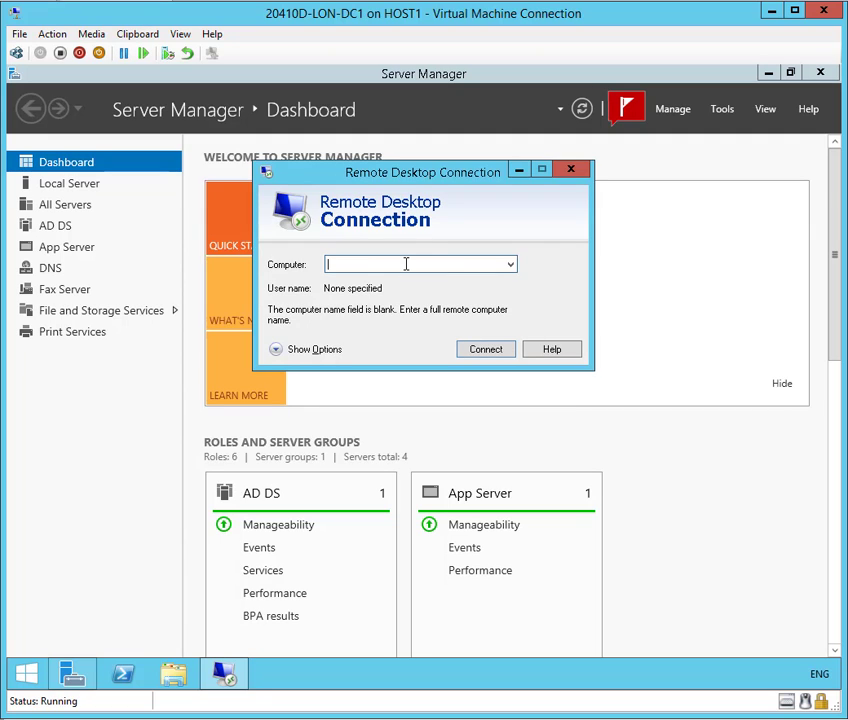
{"action": "type", "text": "LON-SV"}
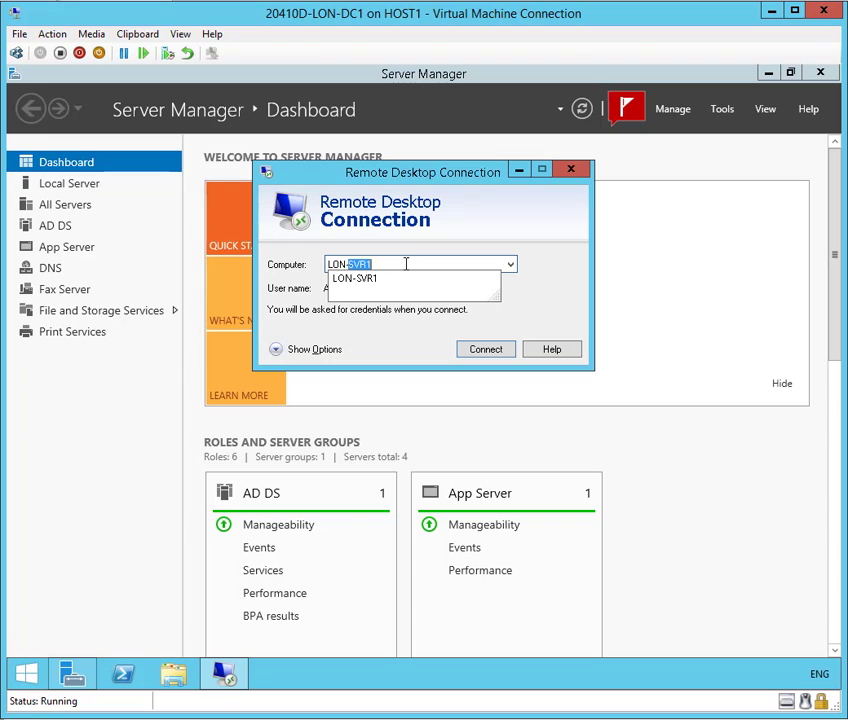
{"action": "type", "text": "R1"}
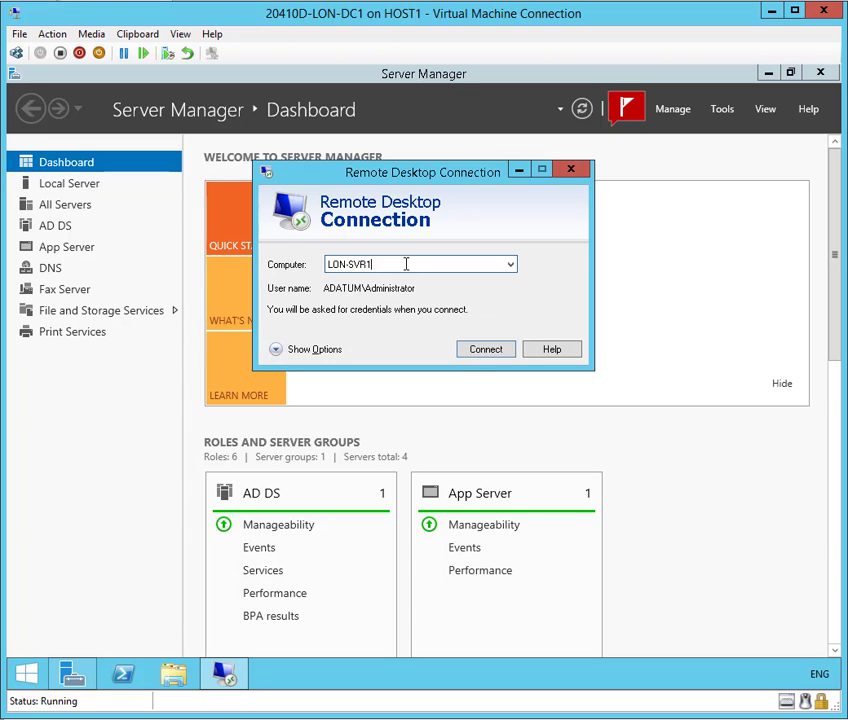
- Connect to LON-SVR1 and sign in with the Administrator account password
{"action": "left_click", "coordinate": [483, 350]}
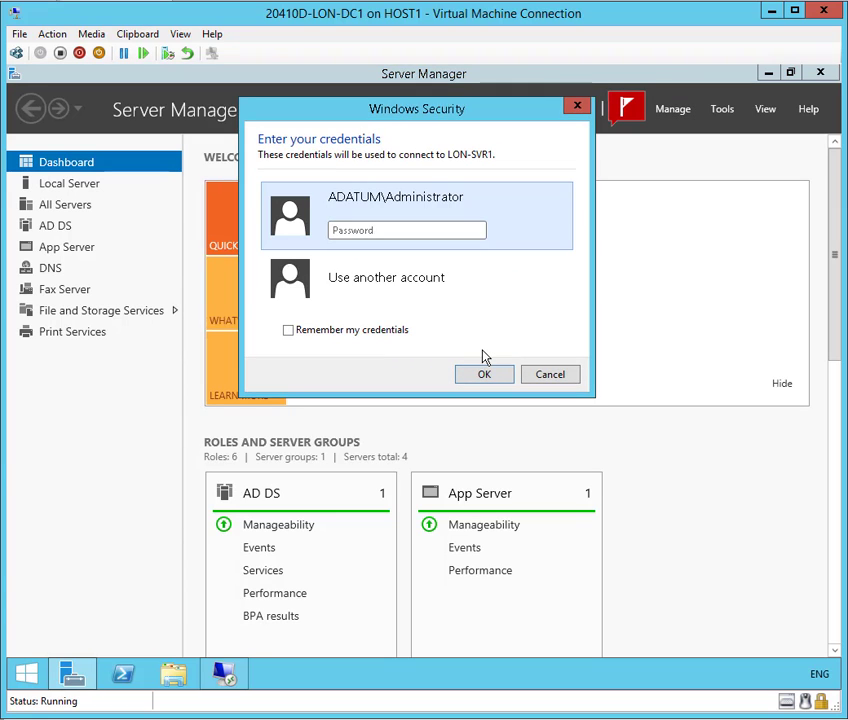
{"action": "left_click", "coordinate": [382, 228]}
{"action": "type", "text": "Pa$$"}
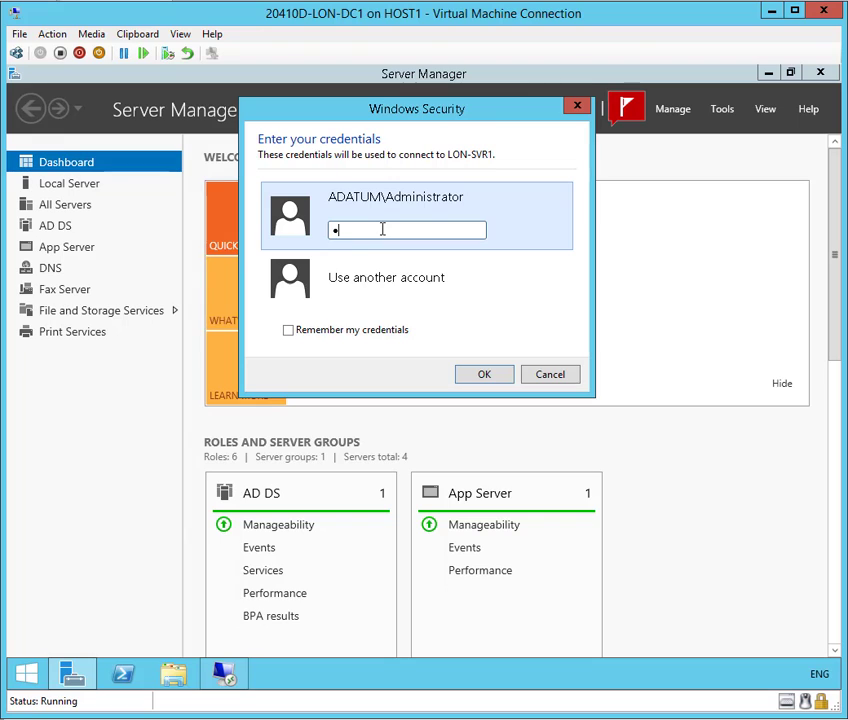
{"action": "type", "text": "w0rd"}
{"action": "left_click", "coordinate": [483, 378]}
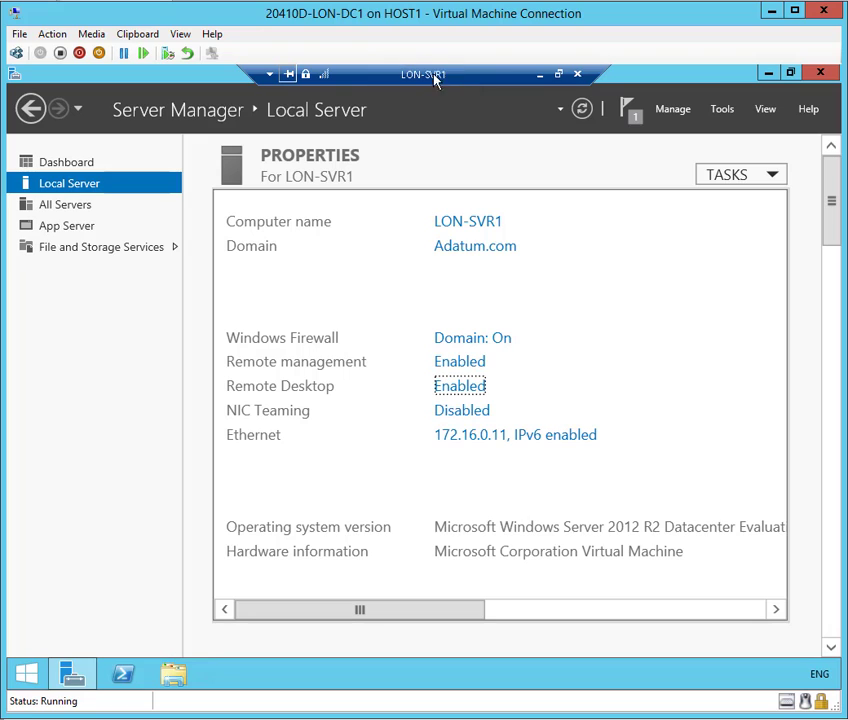
{"action": "left_click", "coordinate": [268, 75]}
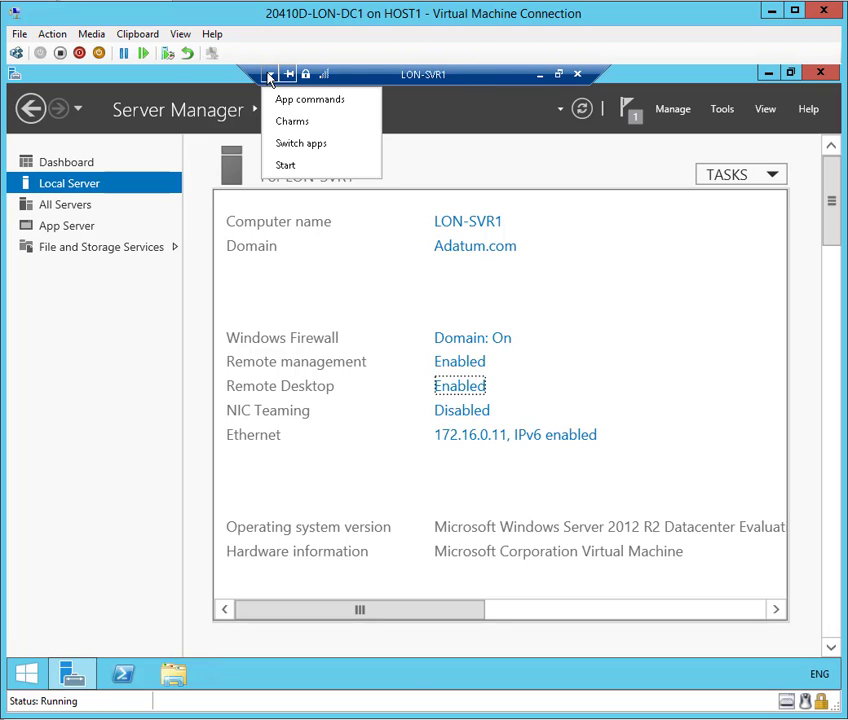
{"action": "left_click", "coordinate": [374, 72]}
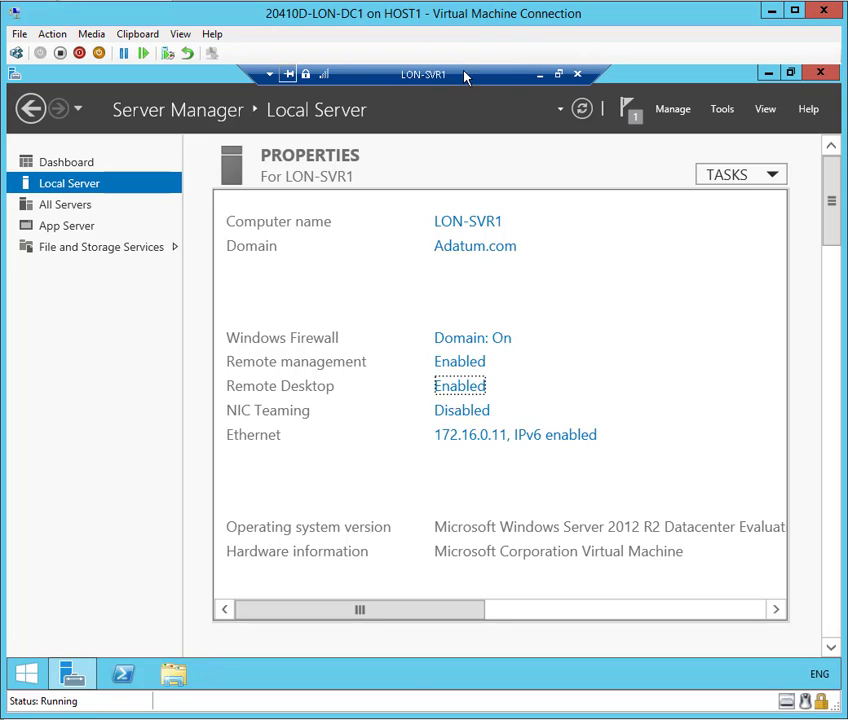
{"action": "left_click", "coordinate": [324, 76]}
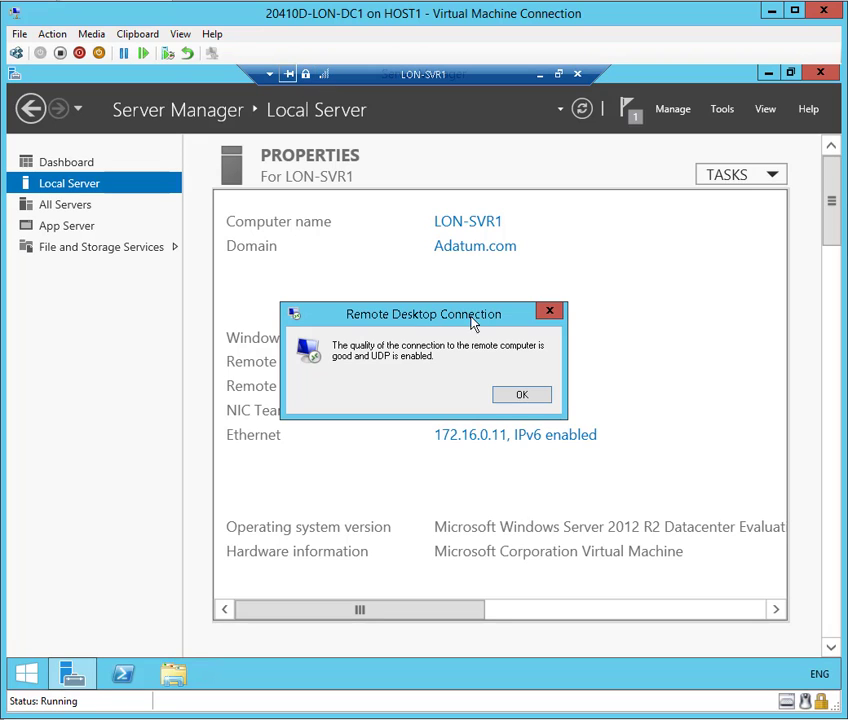
{"action": "left_click", "coordinate": [505, 399]}
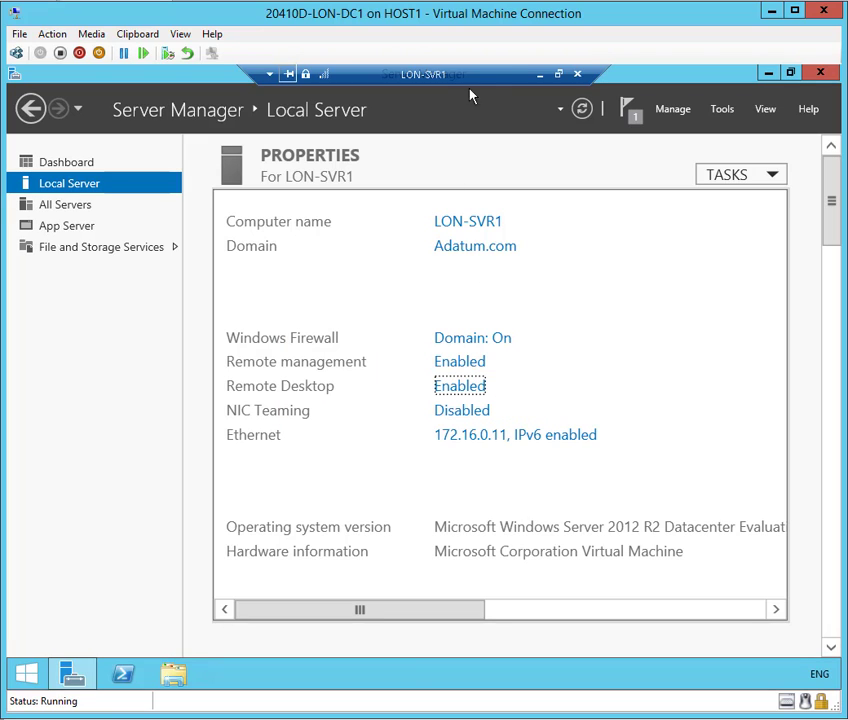
{"action": "left_click", "coordinate": [540, 79]}
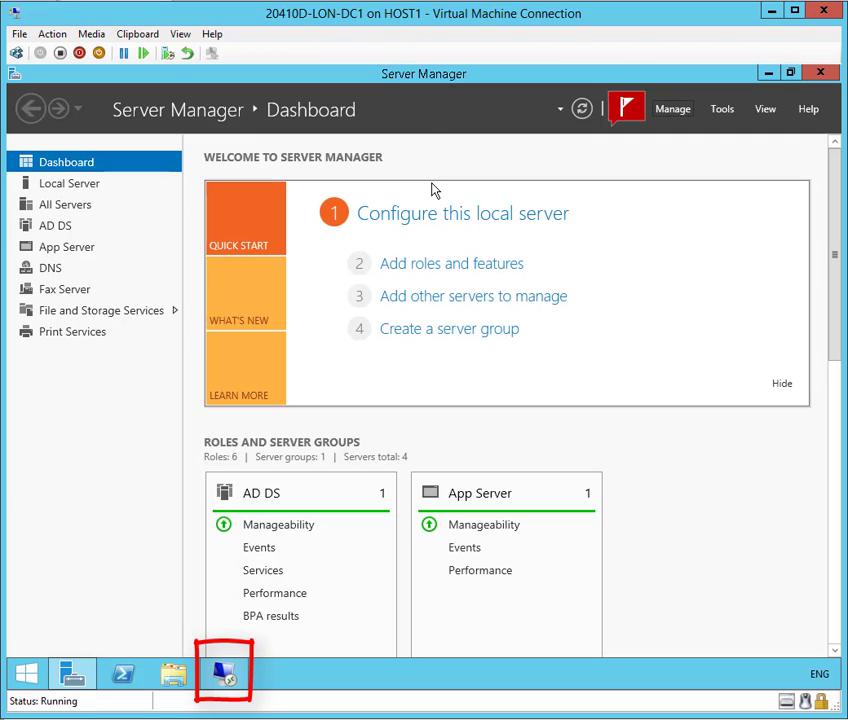
{"action": "left_click", "coordinate": [228, 678]}
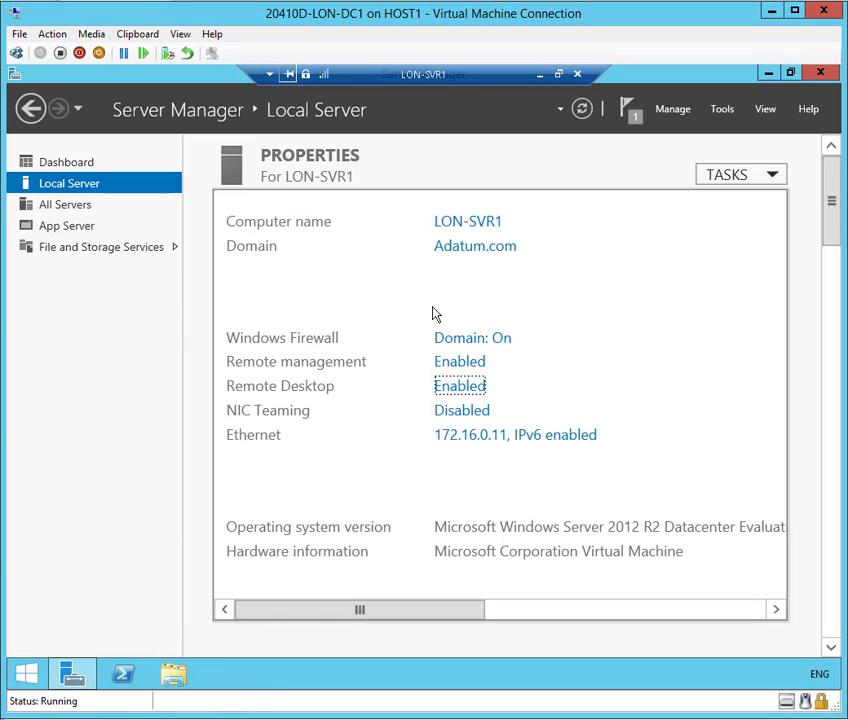